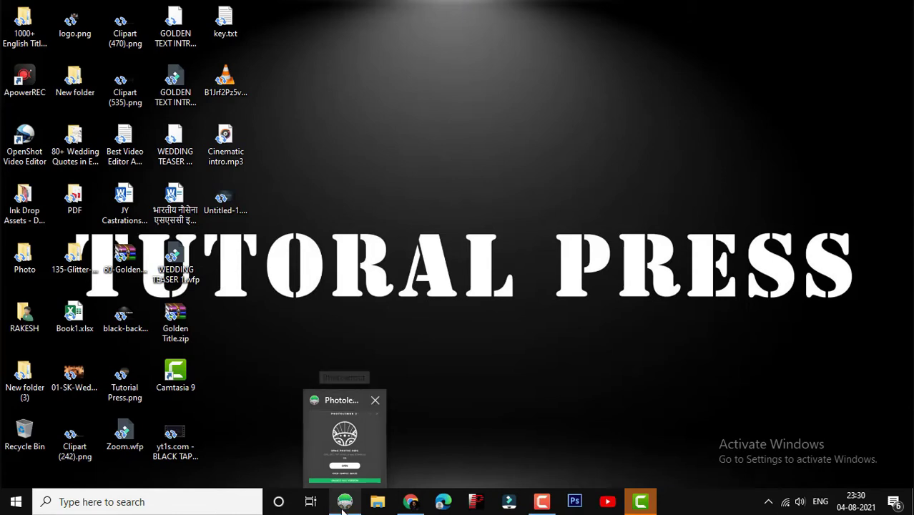
# Restore the Photolemur window and bring up the Open dialog showing the Downloads folder
pyautogui.click(344, 503)
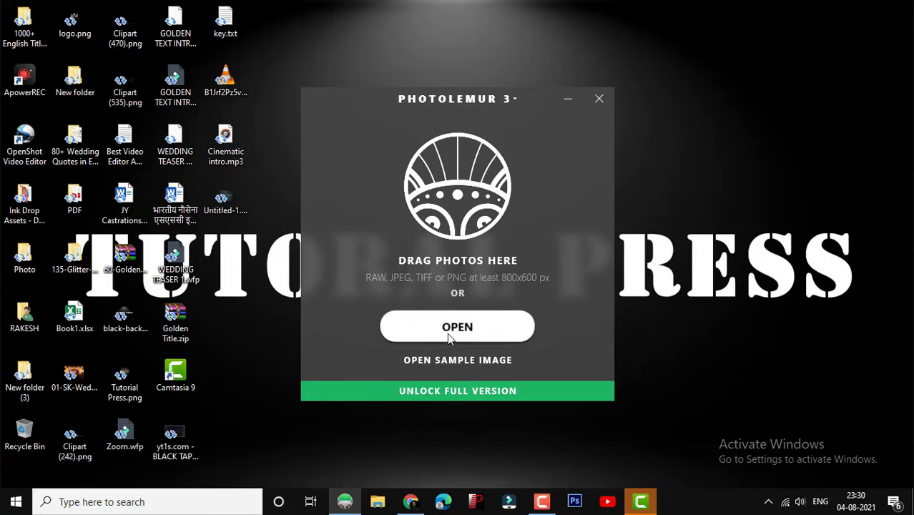
pyautogui.click(449, 338)
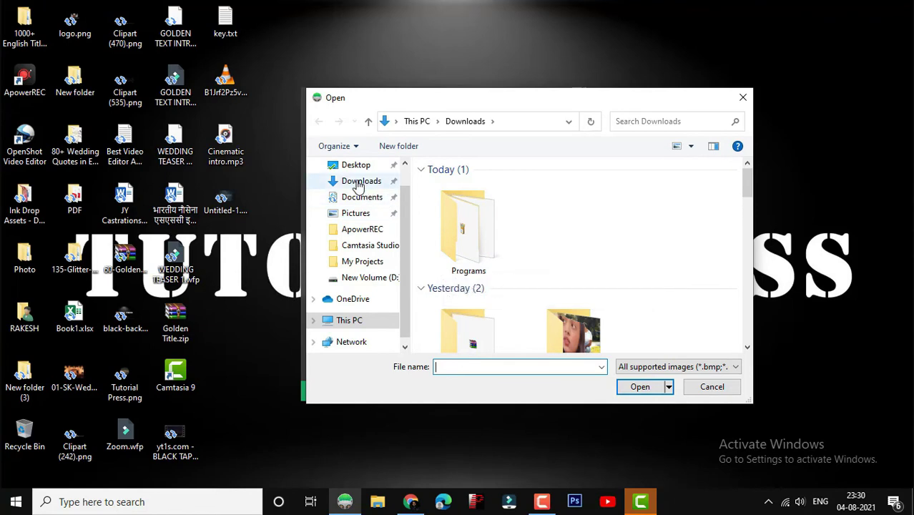
# Open the portrait JPG of the woman with her hair in a bun from Downloads
pyautogui.click(386, 181)
pyautogui.scroll(-5, 530, 277)
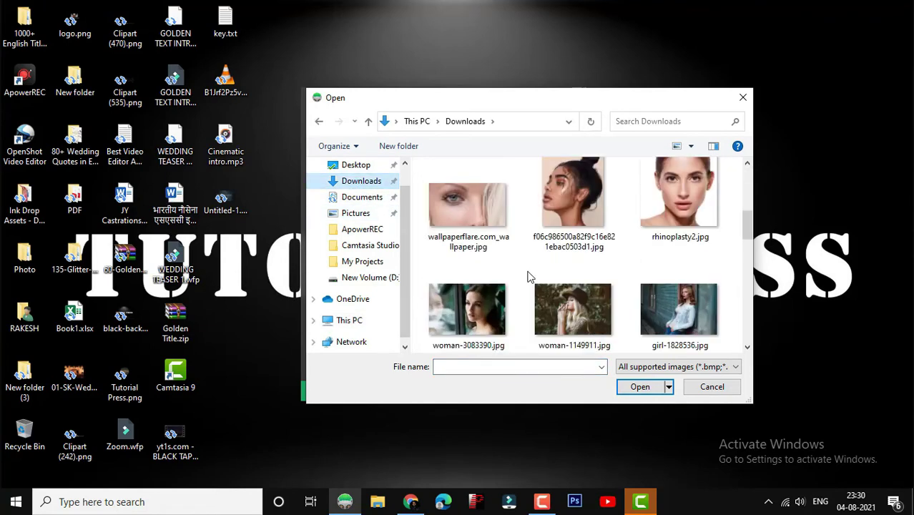
pyautogui.click(569, 218)
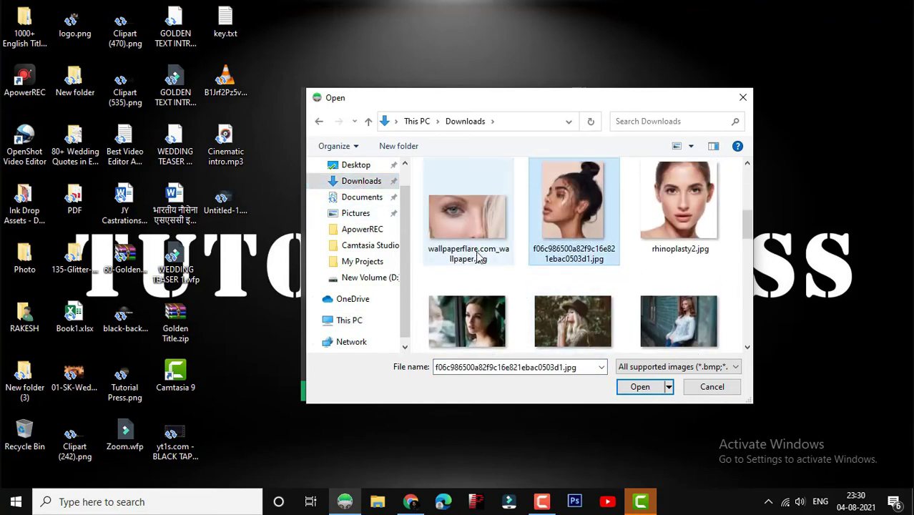
pyautogui.click(641, 387)
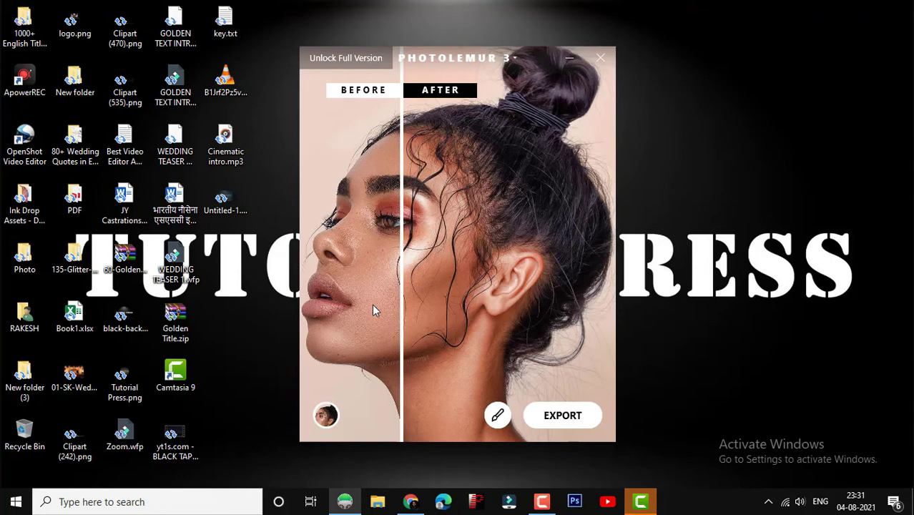
# Slide the before/after divider across the portrait so only the enhanced AFTER version shows
pyautogui.moveTo(401, 278)
pyautogui.mouseDown()
pyautogui.moveTo(392, 278)
pyautogui.moveTo(453, 276)
pyautogui.moveTo(404, 286)
pyautogui.moveTo(445, 286)
pyautogui.moveTo(316, 287)
pyautogui.moveTo(500, 291)
pyautogui.moveTo(300, 300)
pyautogui.moveTo(610, 317)
pyautogui.moveTo(253, 314)
pyautogui.moveTo(473, 324)
pyautogui.moveTo(290, 339)
pyautogui.moveTo(414, 344)
pyautogui.moveTo(274, 362)
pyautogui.mouseUp()
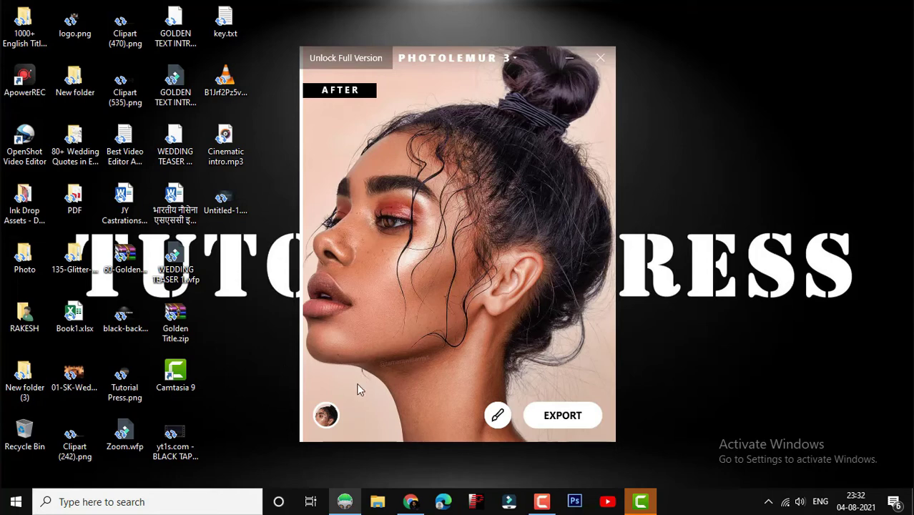
# Browse the styles strip, then request a new style to open photolemur.com
pyautogui.click(332, 420)
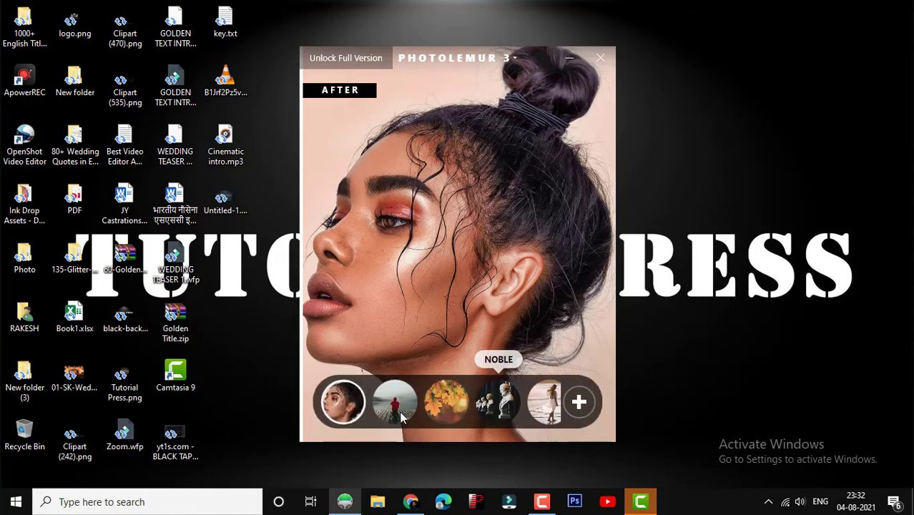
pyautogui.scroll(-2, 390, 417)
pyautogui.scroll(2, 390, 417)
pyautogui.scroll(-2, 391, 417)
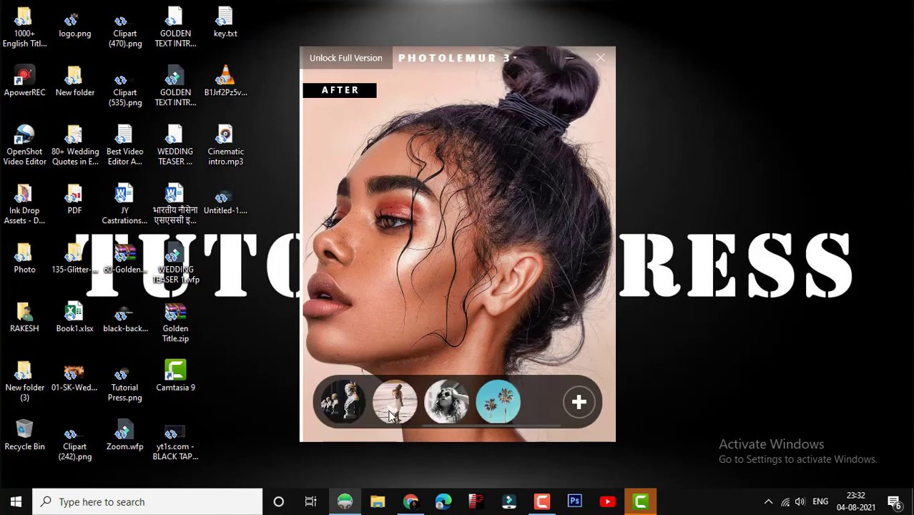
pyautogui.scroll(2, 391, 417)
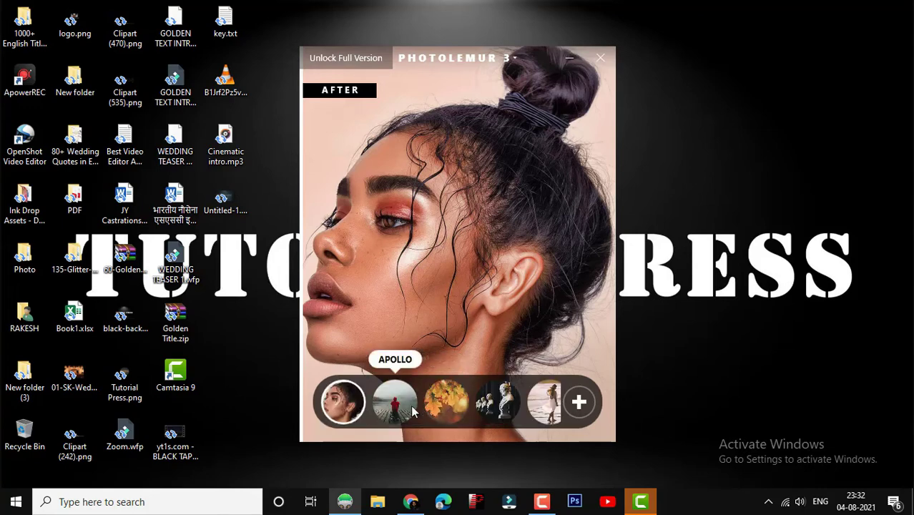
pyautogui.click(580, 405)
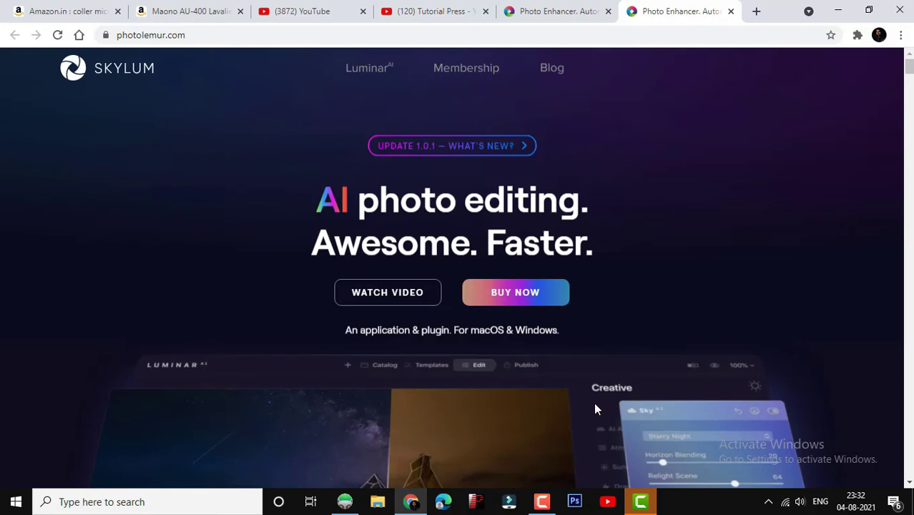
pyautogui.scroll(-2, 631, 399)
pyautogui.scroll(-3, 632, 395)
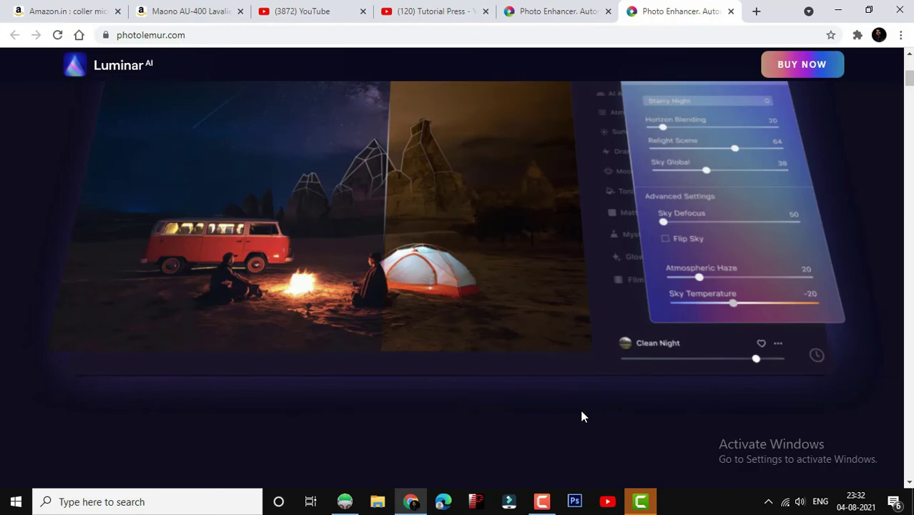
pyautogui.scroll(2, 381, 408)
pyautogui.scroll(2, 693, 372)
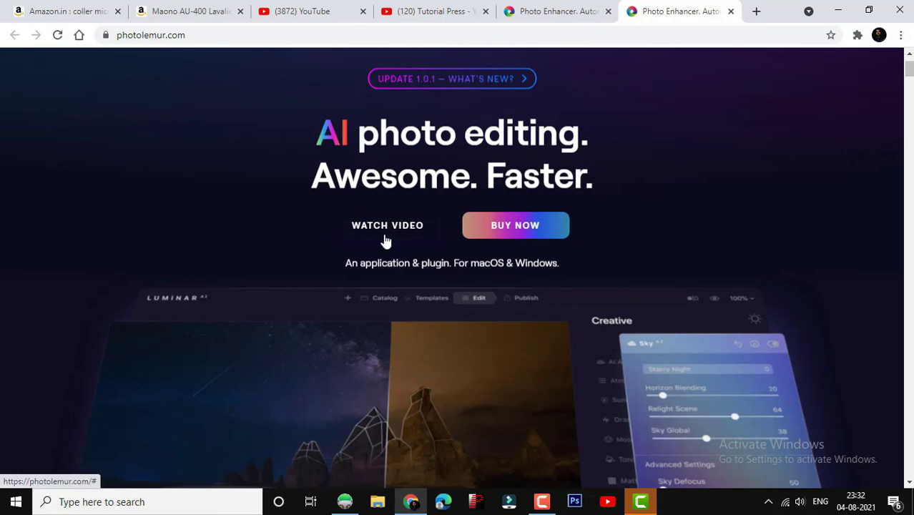
pyautogui.scroll(-1, 390, 242)
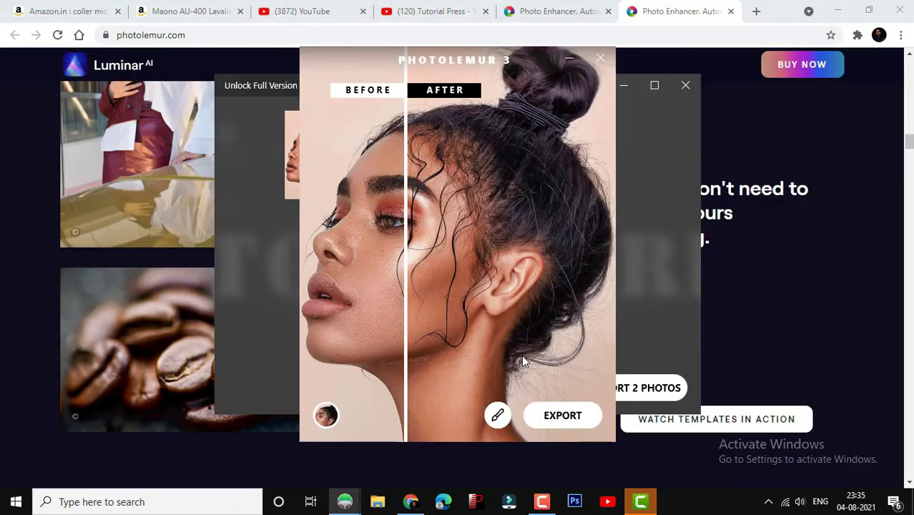
# Turn off face enhancement and slide the divider to show the reprocessed AFTER portrait
pyautogui.click(497, 418)
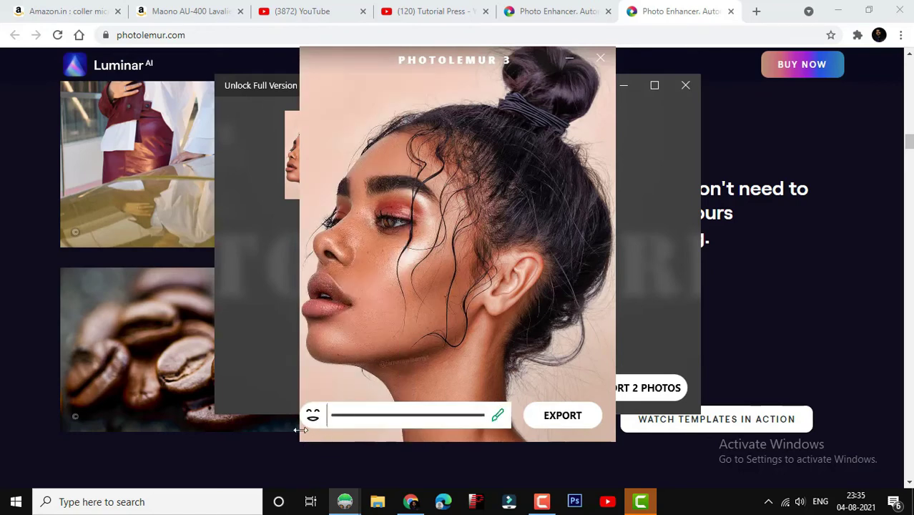
pyautogui.click(313, 419)
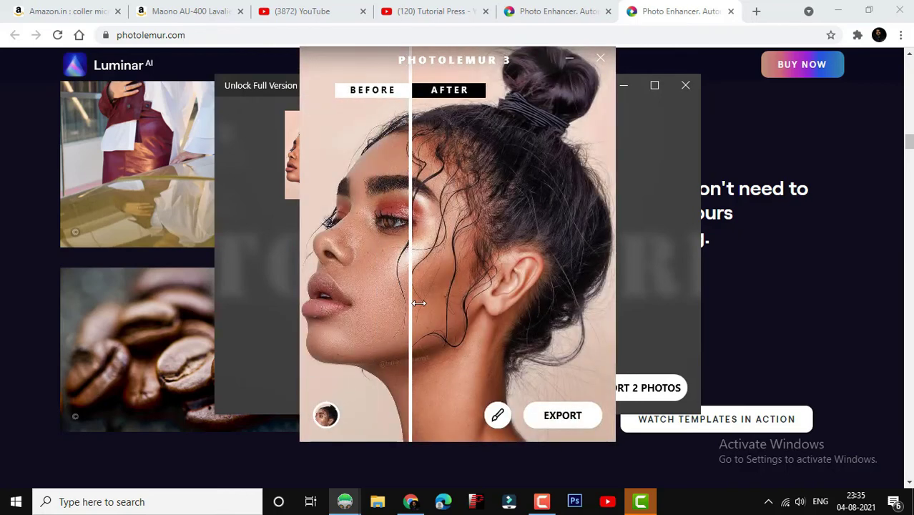
pyautogui.moveTo(411, 301)
pyautogui.mouseDown()
pyautogui.moveTo(305, 318)
pyautogui.moveTo(598, 300)
pyautogui.moveTo(237, 310)
pyautogui.mouseUp()
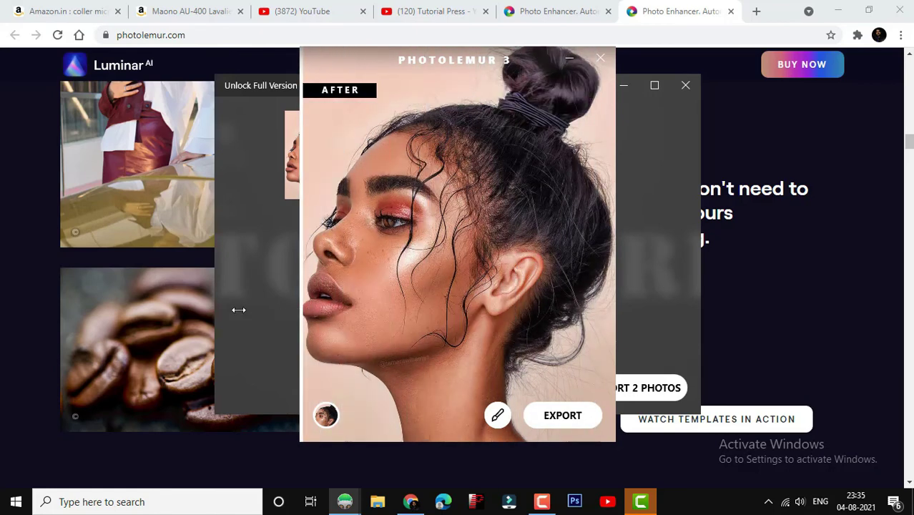